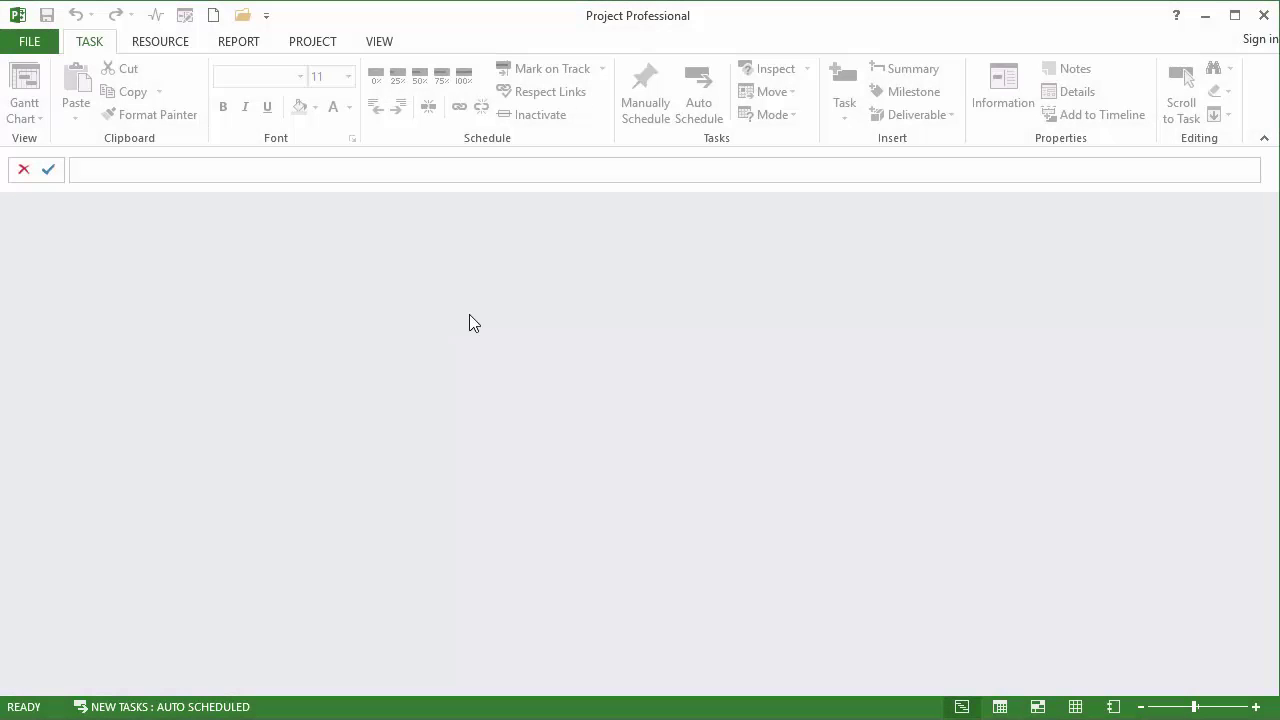
Create a new blank project from the File menu.
click(30, 41)
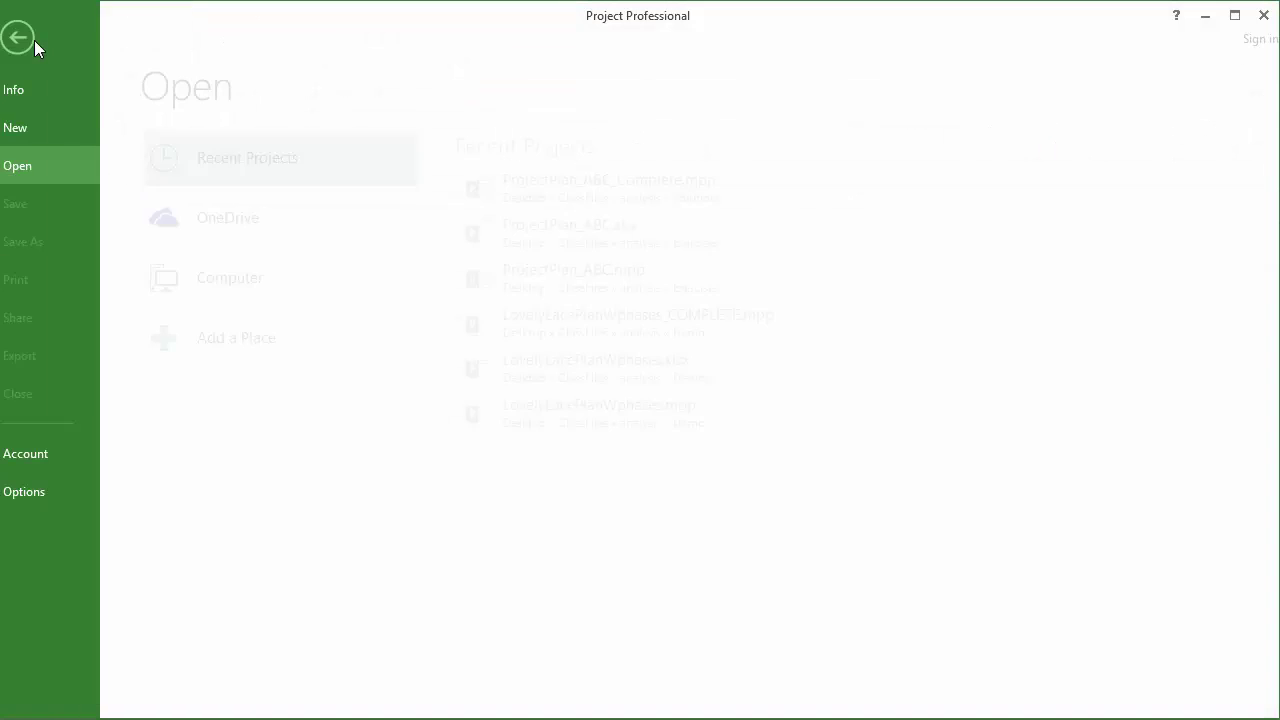
click(40, 127)
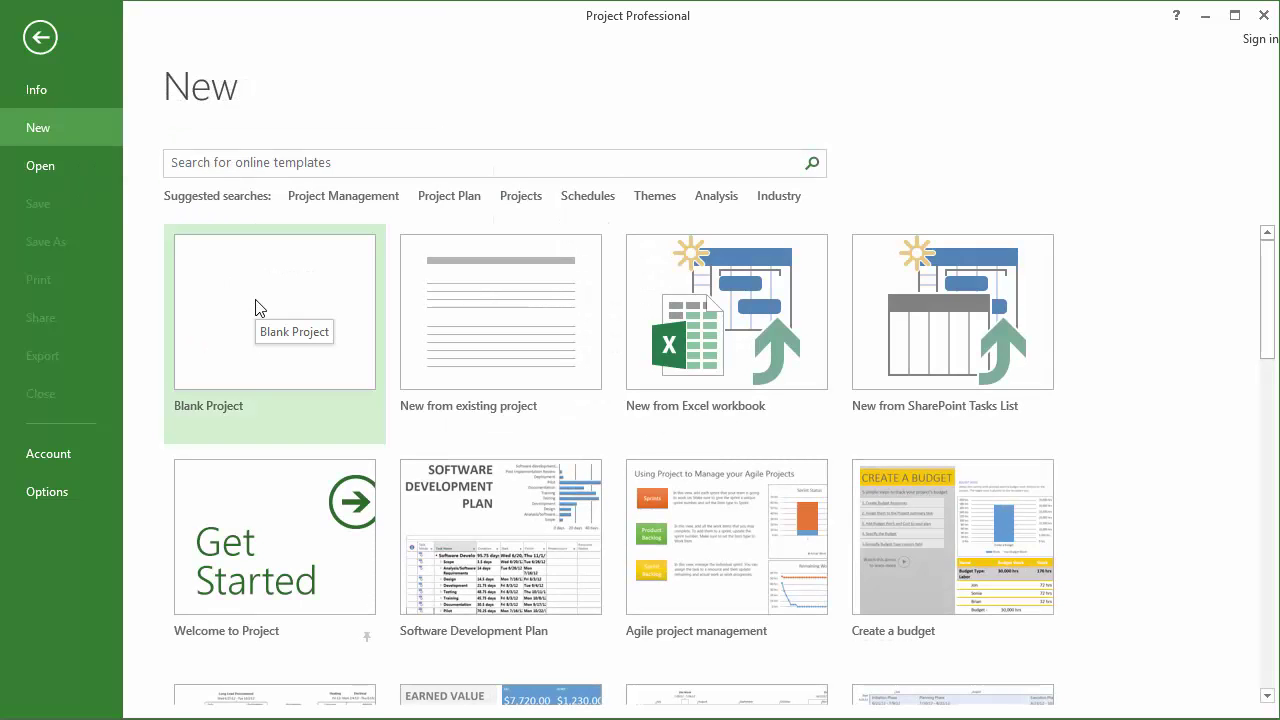
click(257, 307)
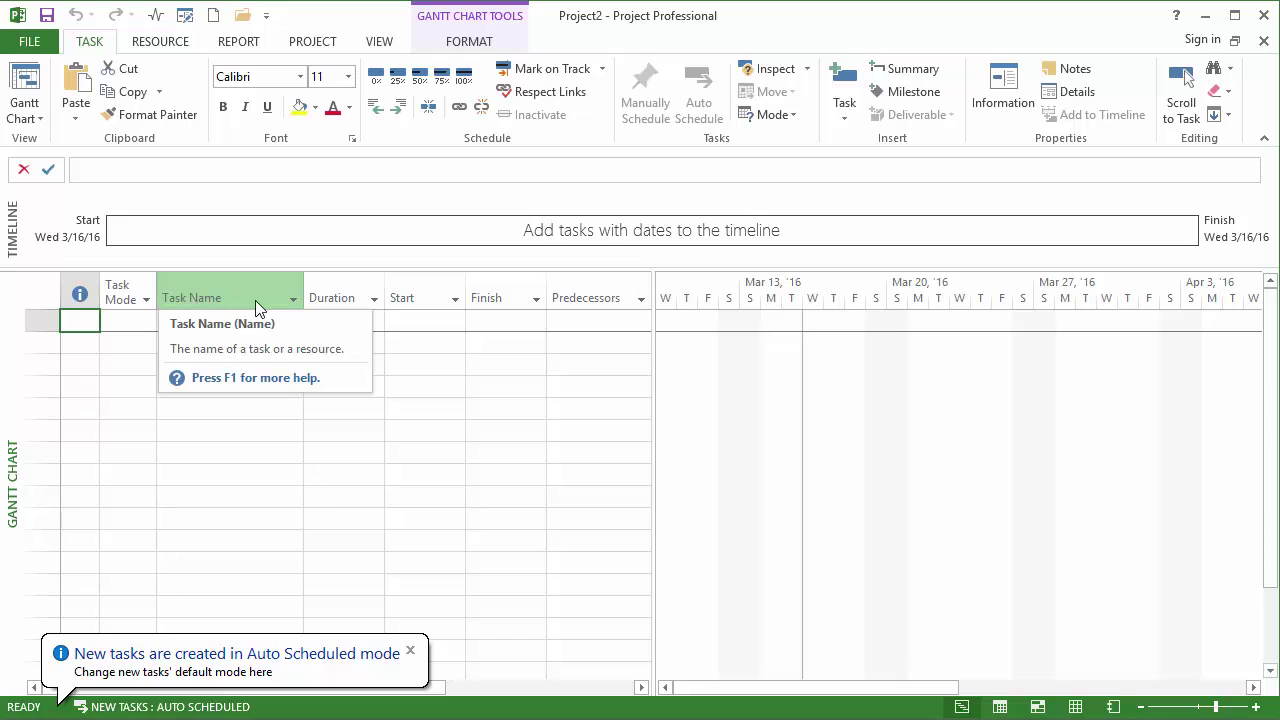
Add task 1 named 'My Project' with a duration of 1wk.
click(210, 327)
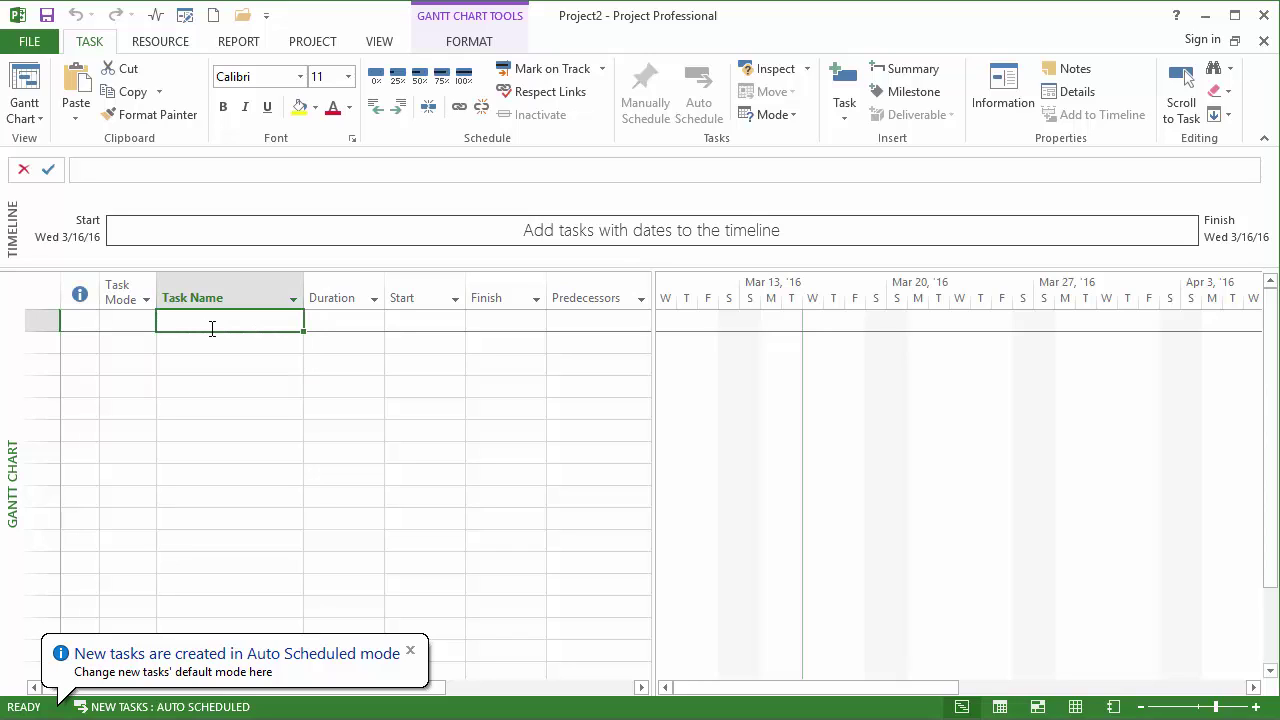
text(My Project)
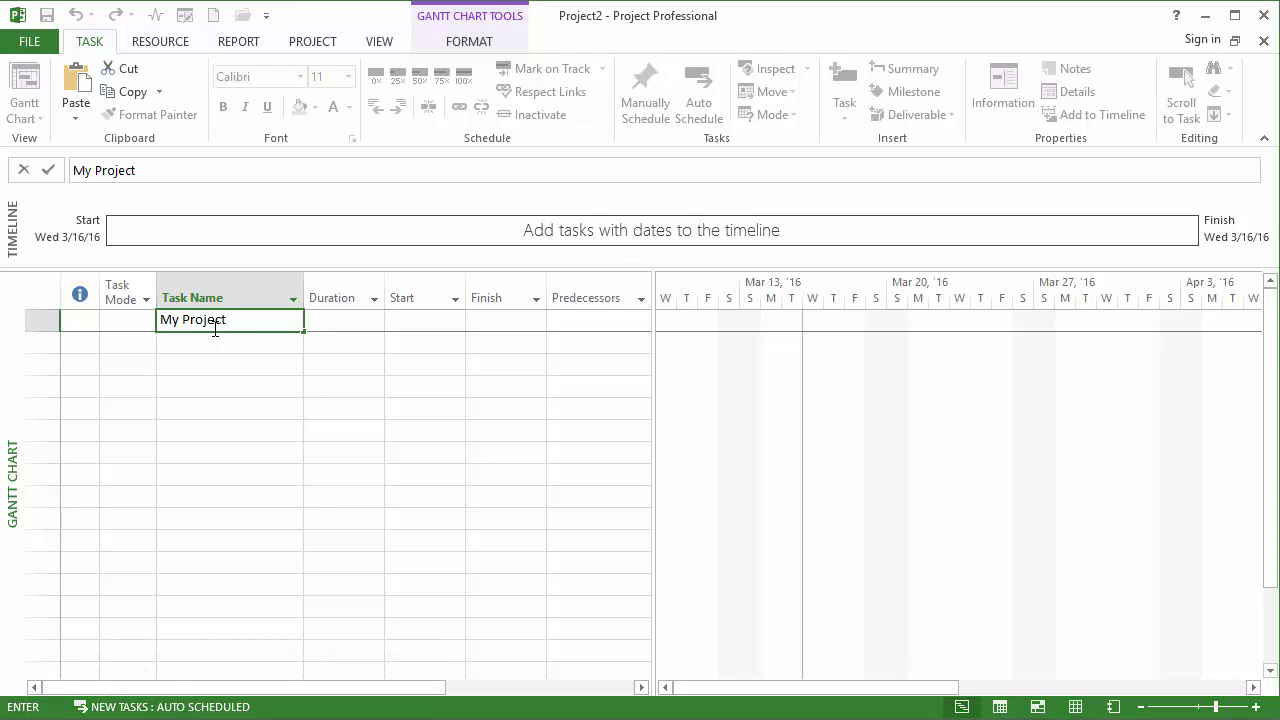
key(Tab)
text(1wk)
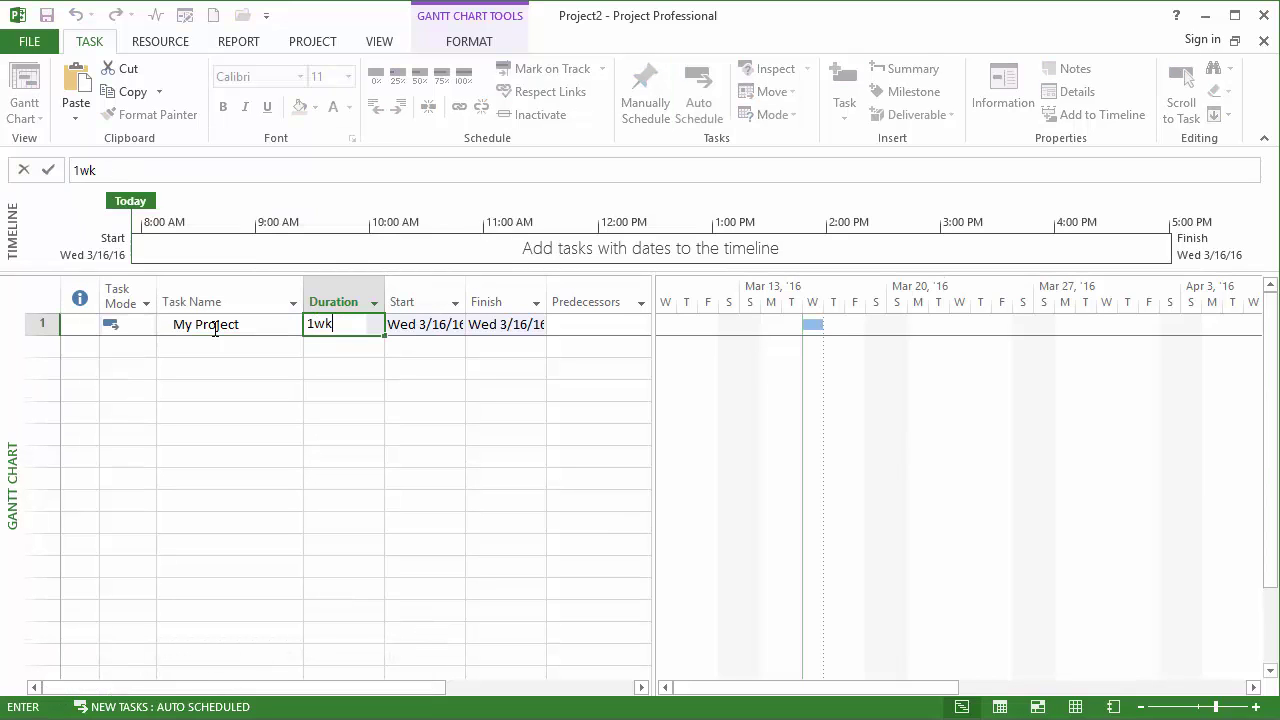
key(Tab)
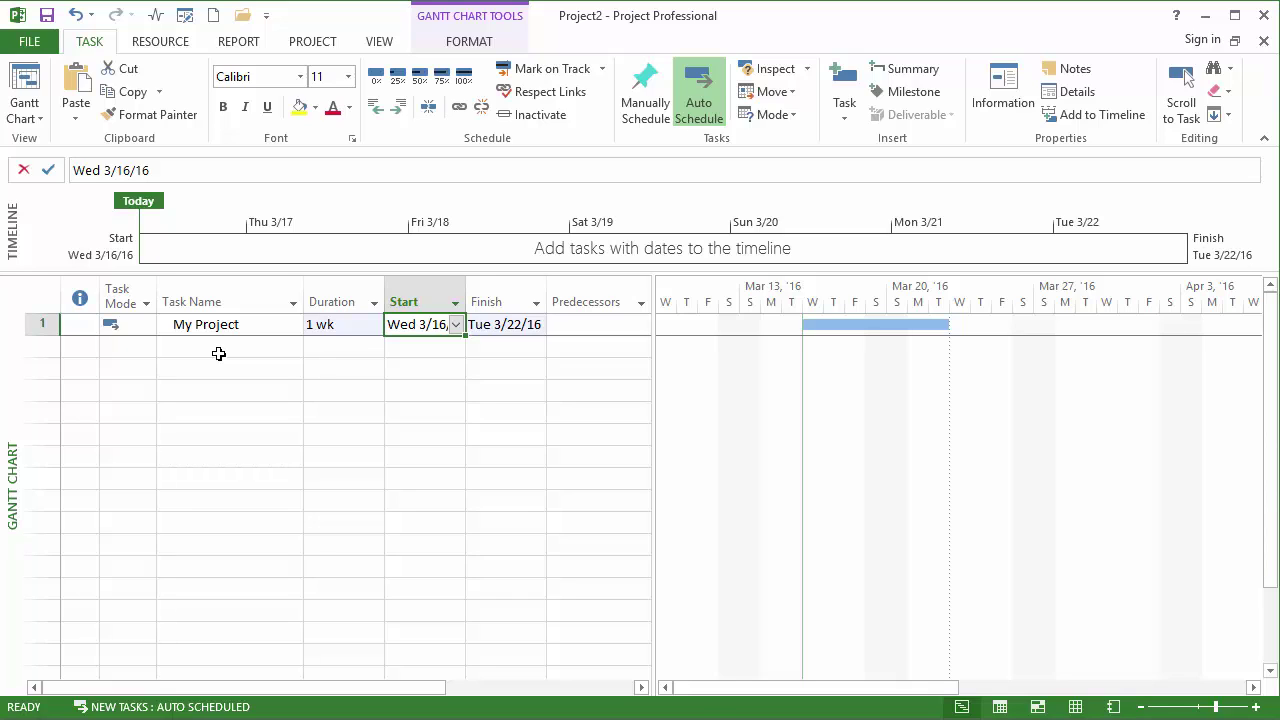
Browse to the Desktop SEO folder, show All Files (*.*), and select Resources.xlsx.
click(29, 41)
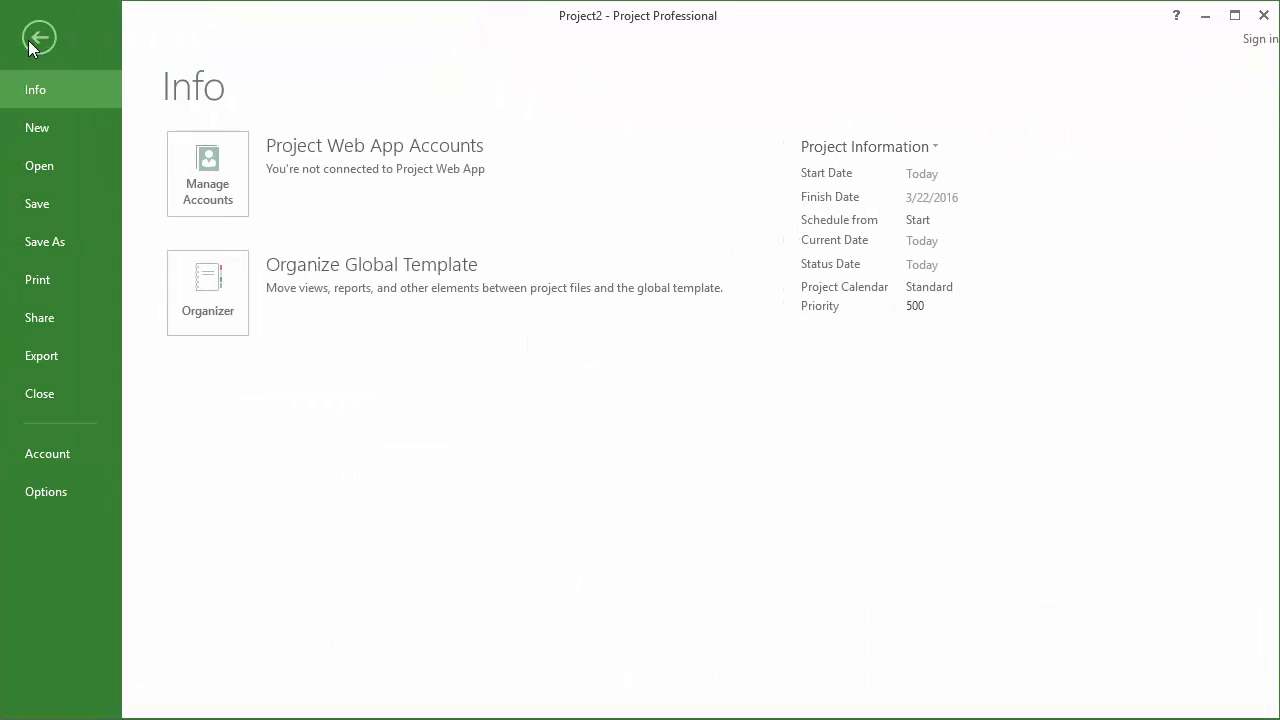
click(25, 164)
click(199, 291)
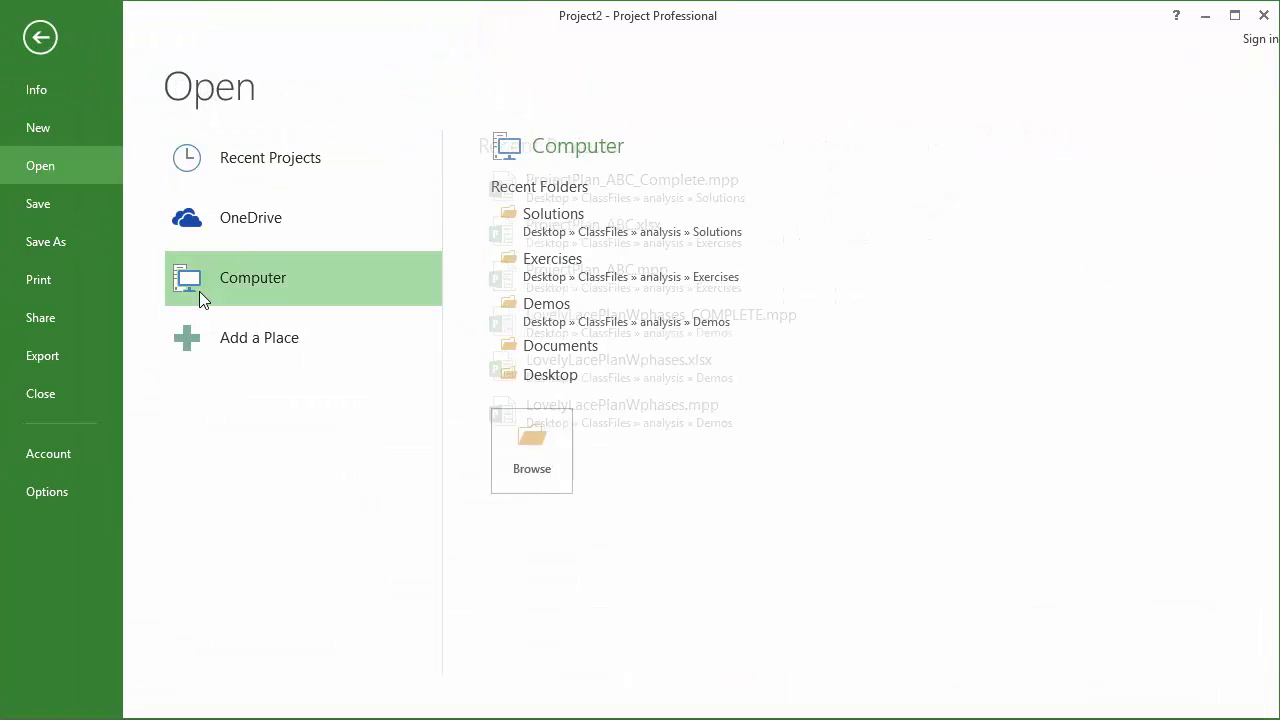
click(513, 441)
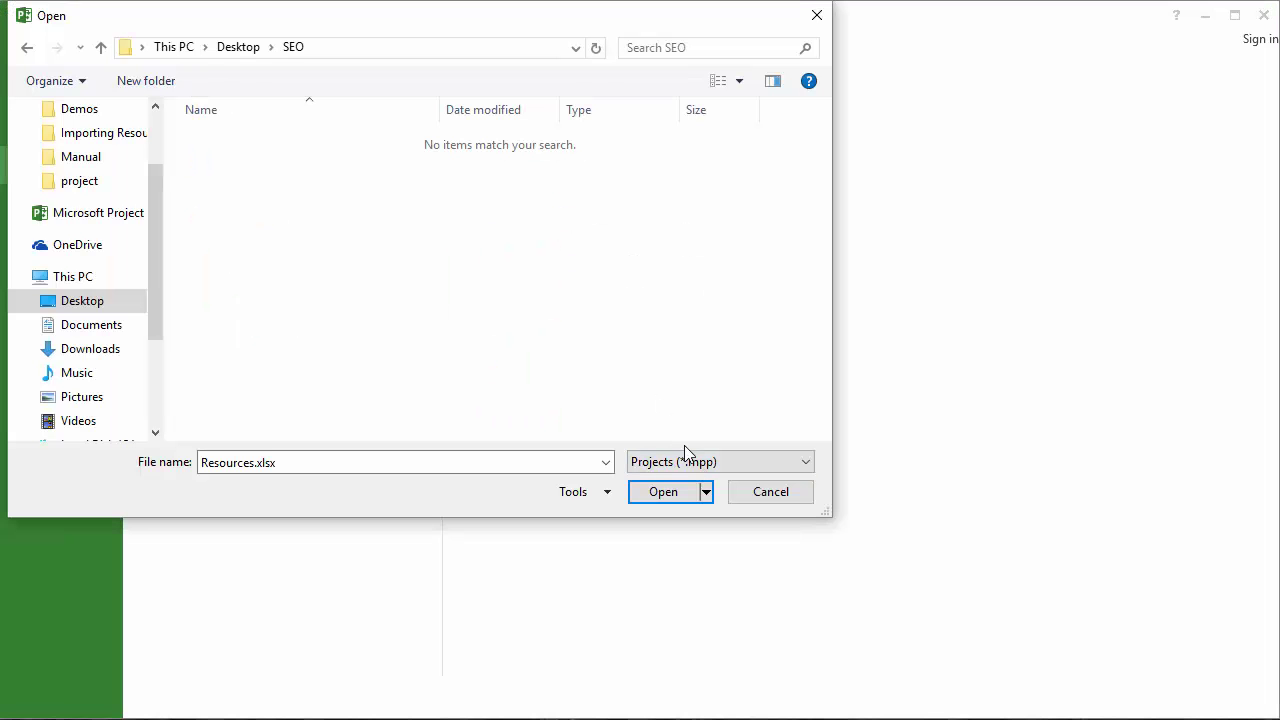
click(686, 461)
click(692, 481)
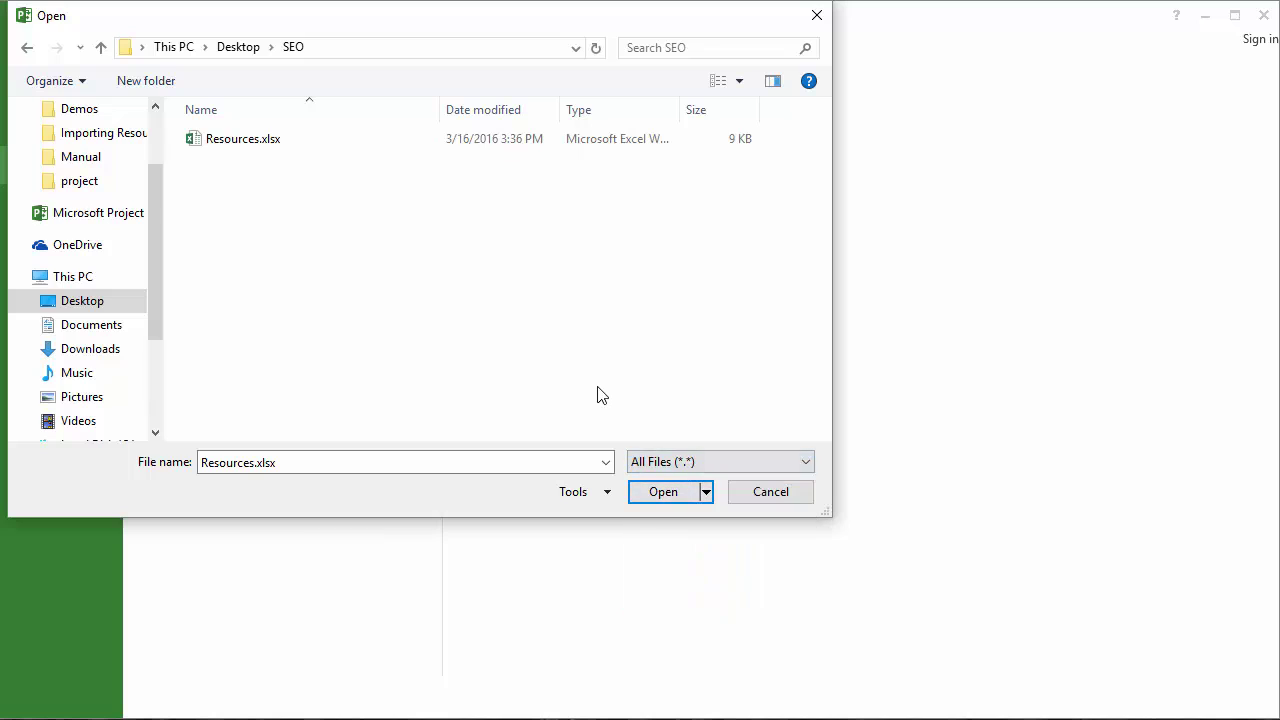
click(241, 145)
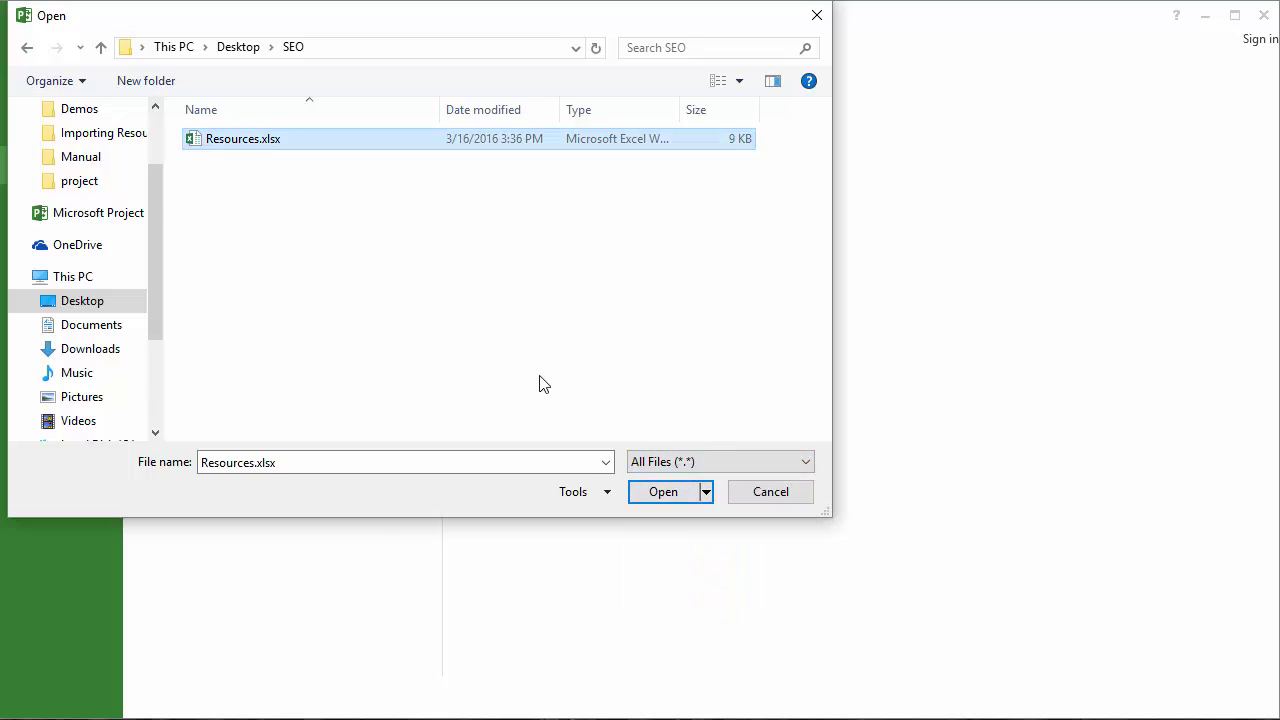
Open Resources.xlsx in the Import Wizard with a new map, appending data to the active project.
click(665, 493)
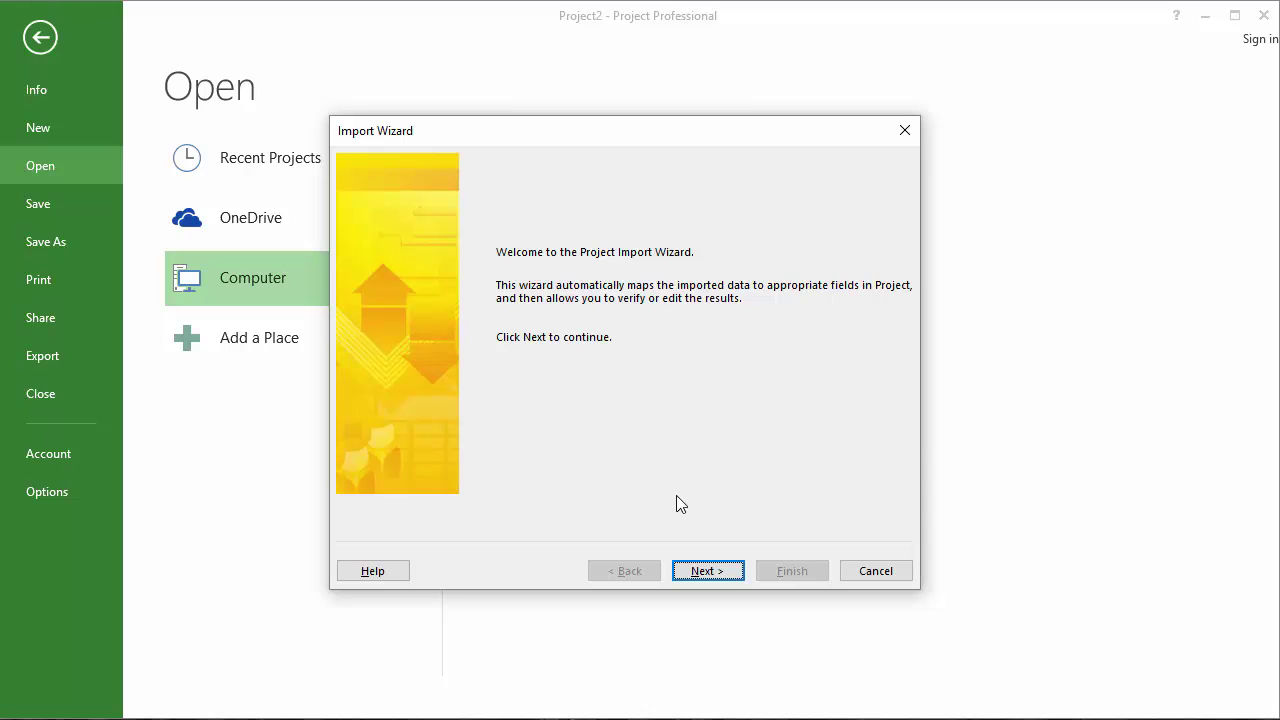
click(718, 571)
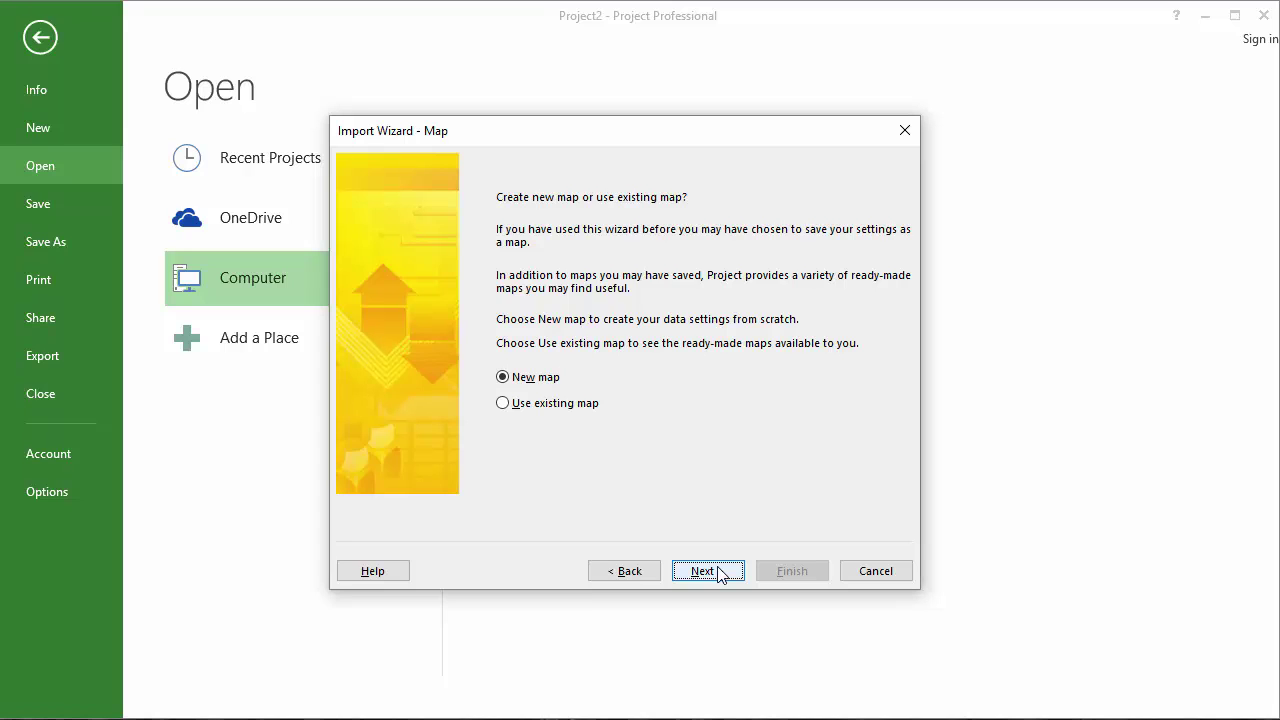
click(717, 572)
click(531, 308)
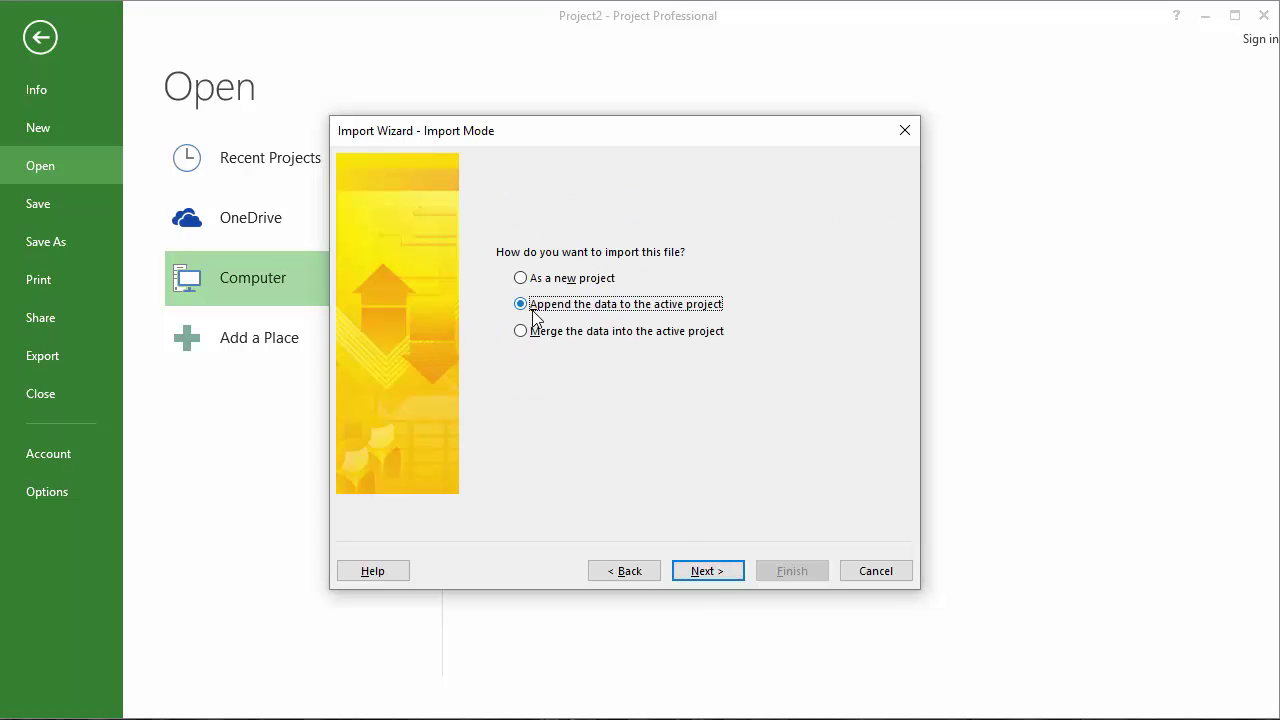
click(727, 573)
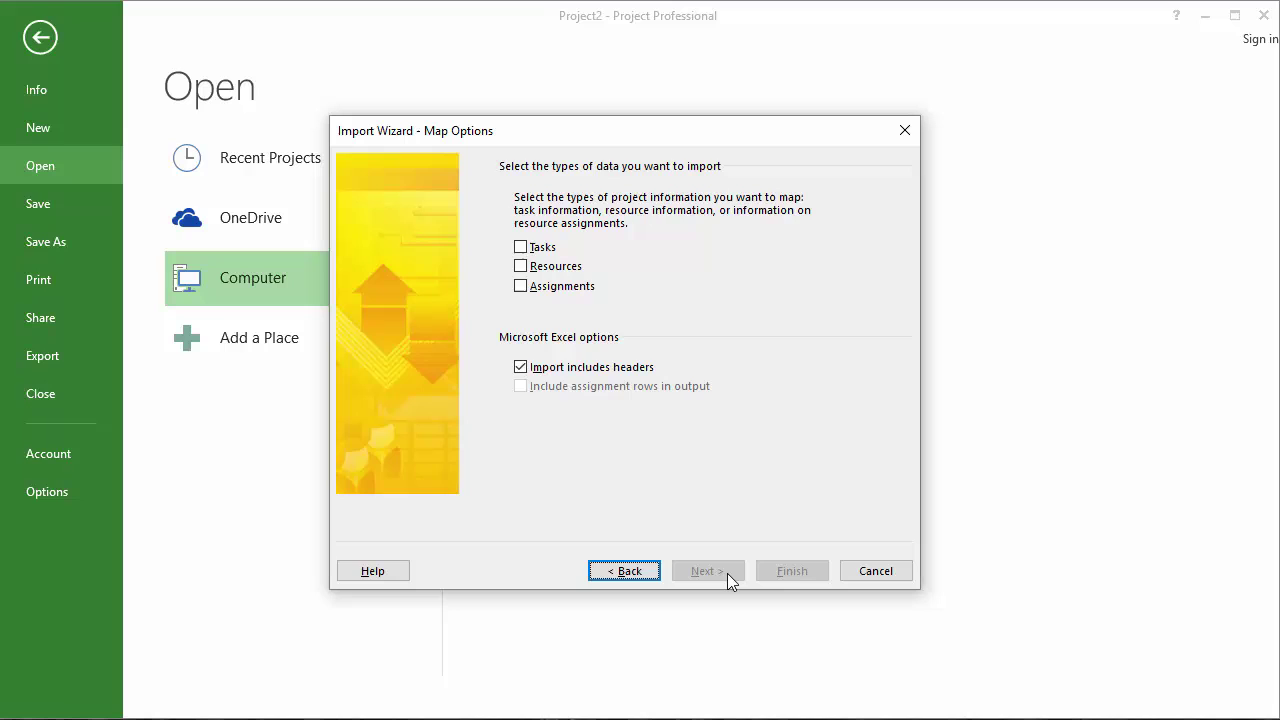
Import Resources data only, with 'Import includes headers' left unchecked.
click(520, 266)
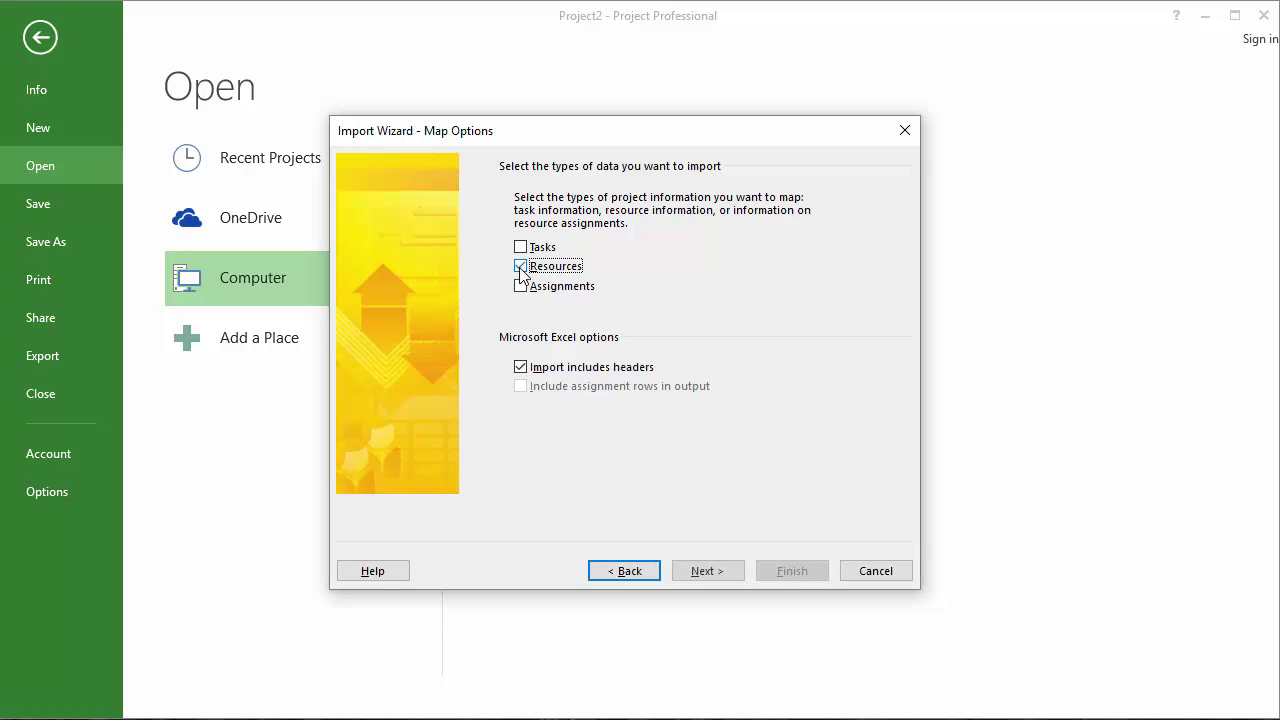
click(520, 367)
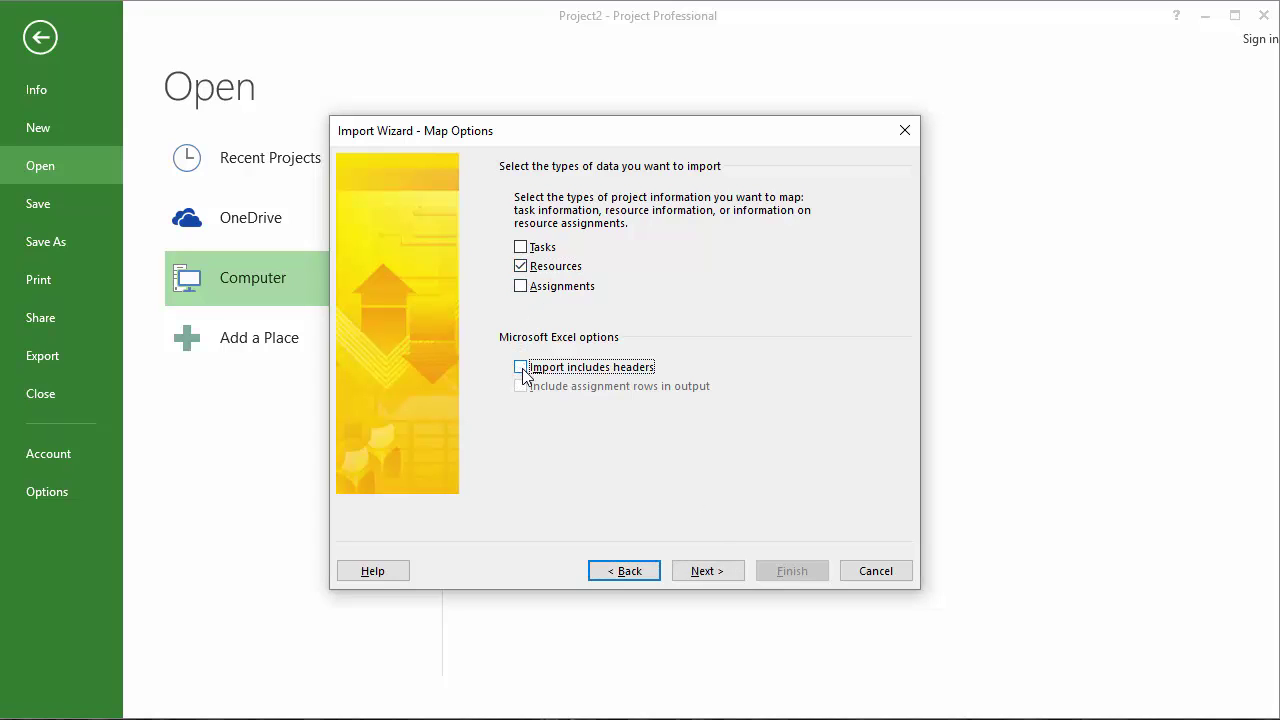
click(715, 572)
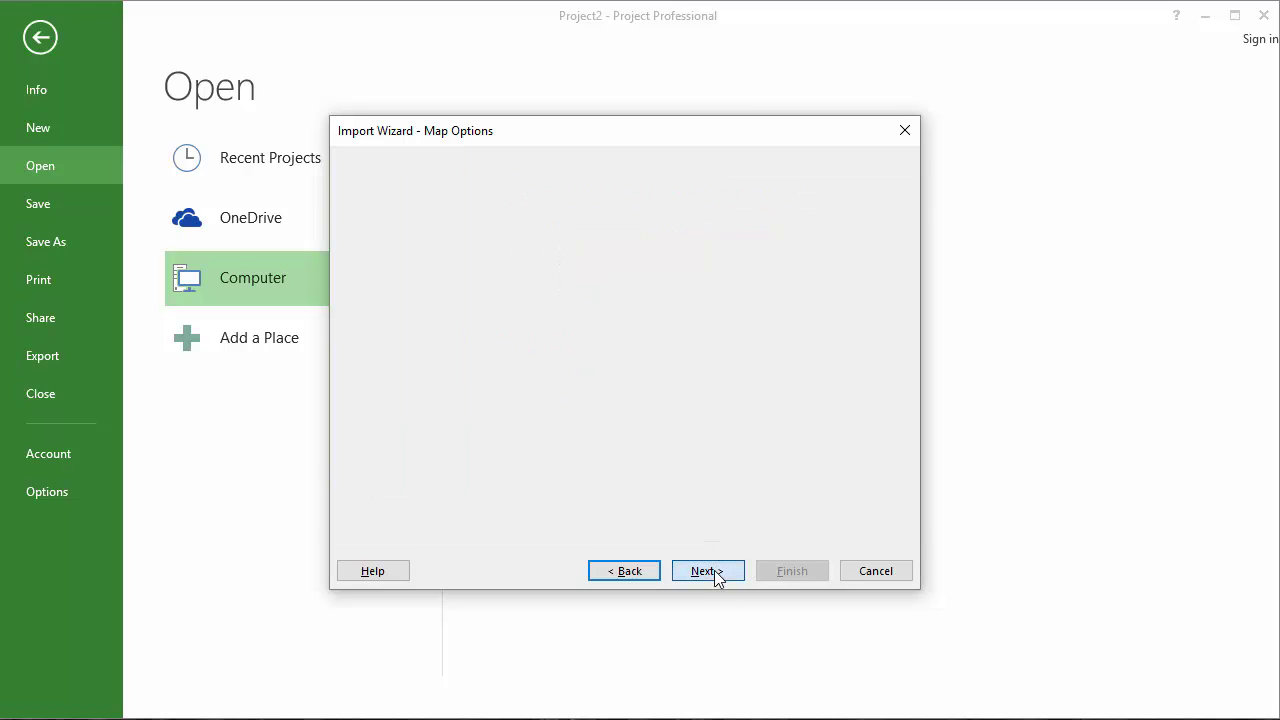
Use Sheet1 as the source worksheet and map its first two columns to Name and Type.
click(611, 206)
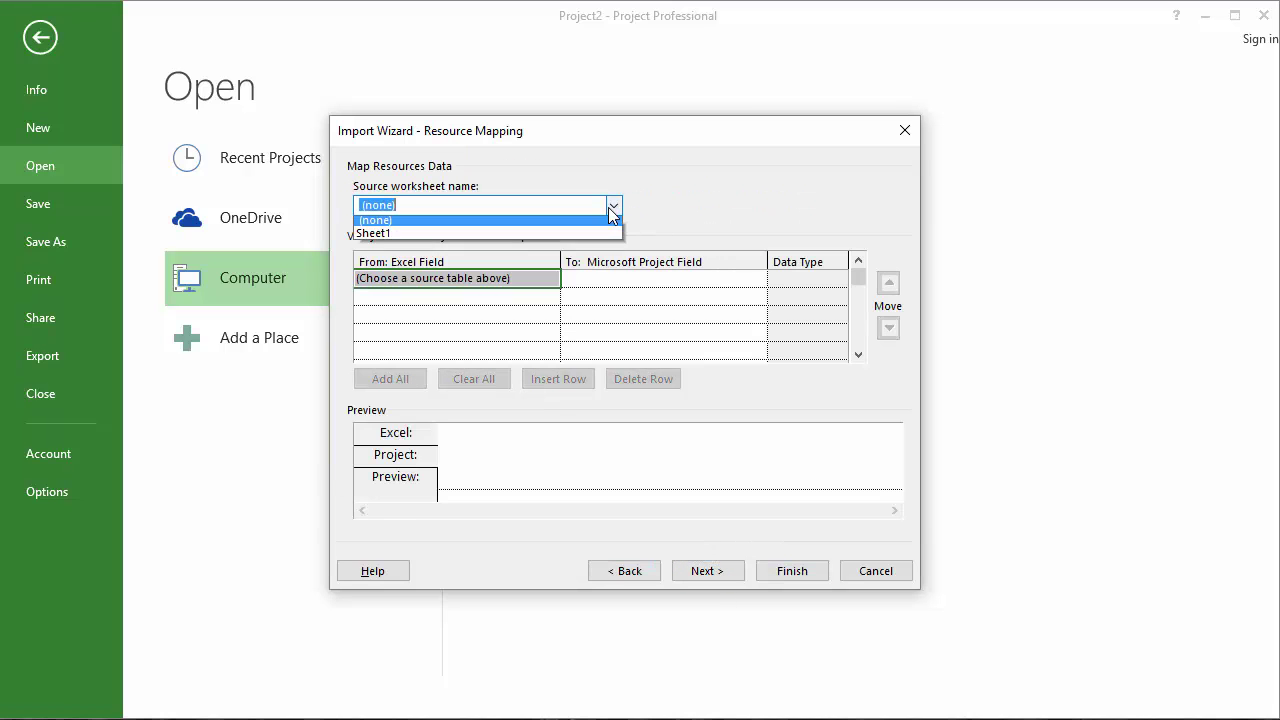
click(466, 238)
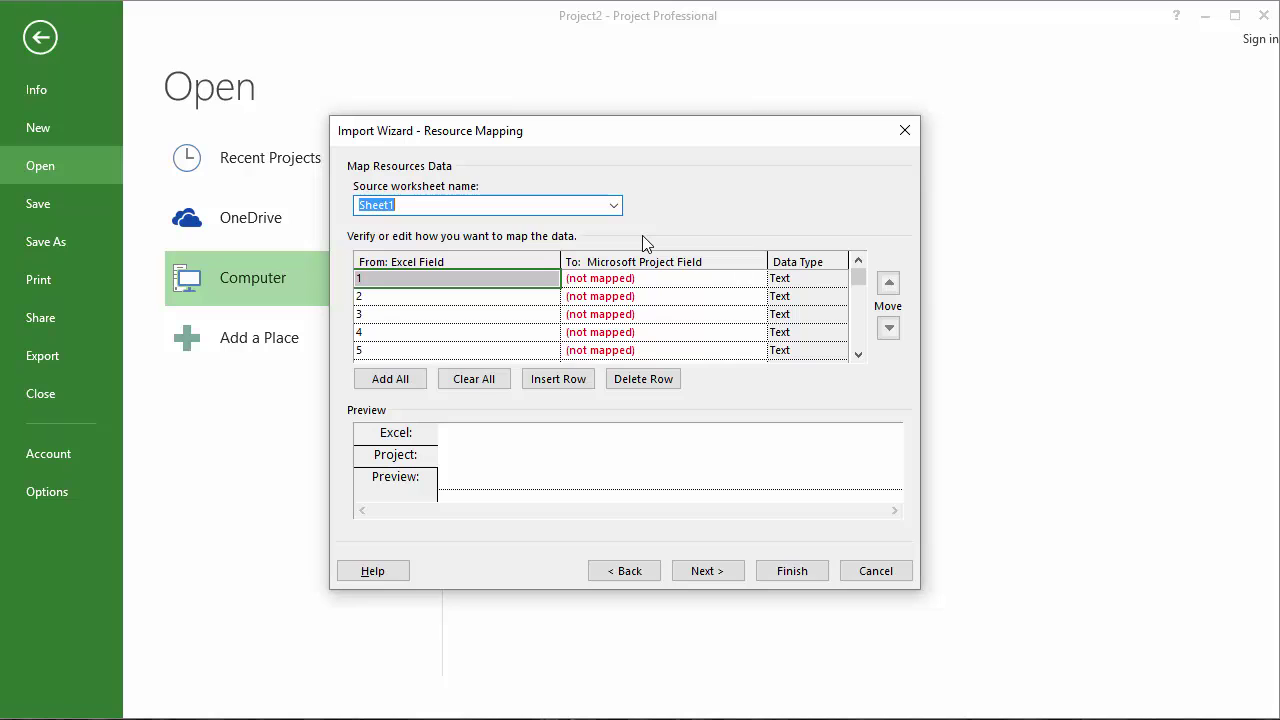
click(706, 279)
click(757, 279)
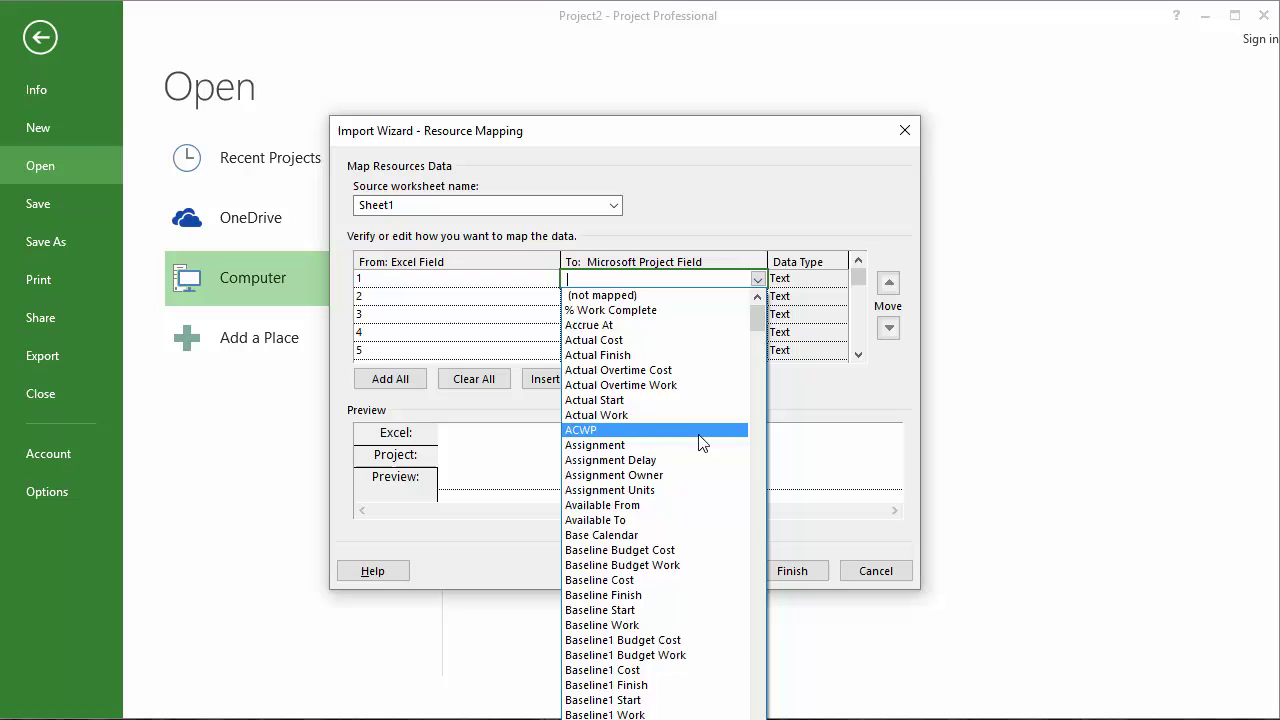
text(n)
click(657, 295)
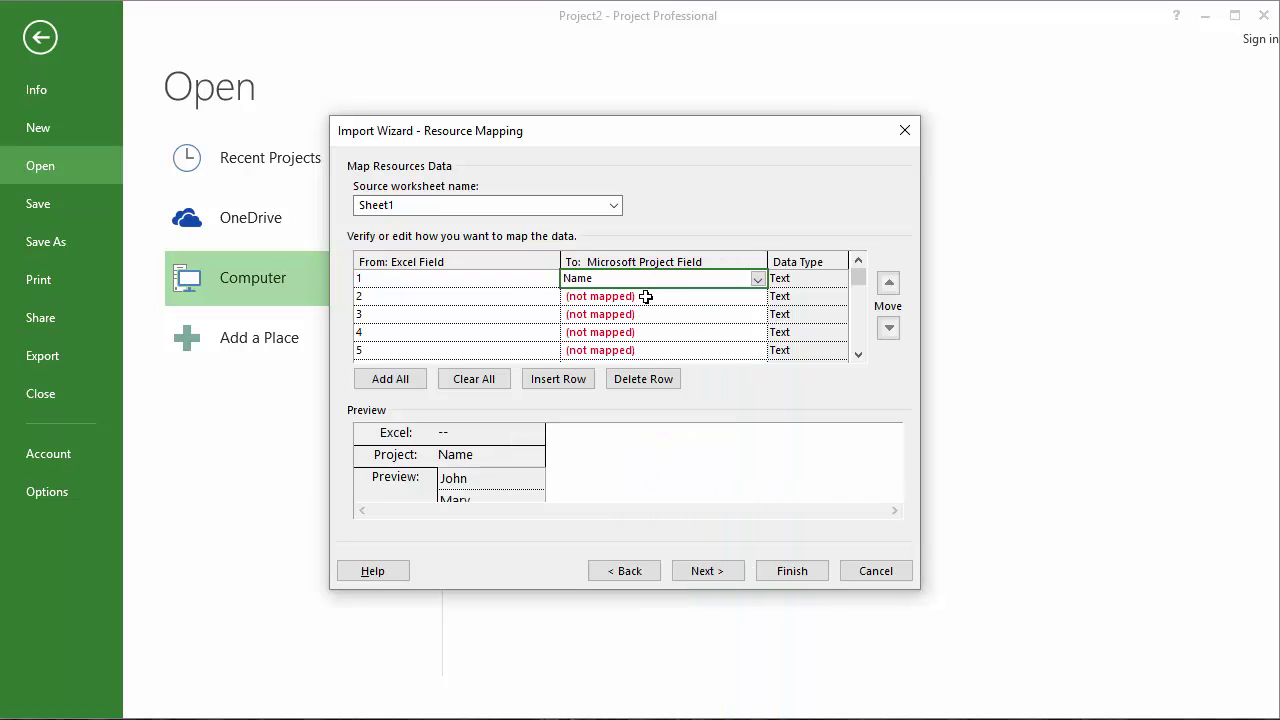
click(757, 300)
click(757, 300)
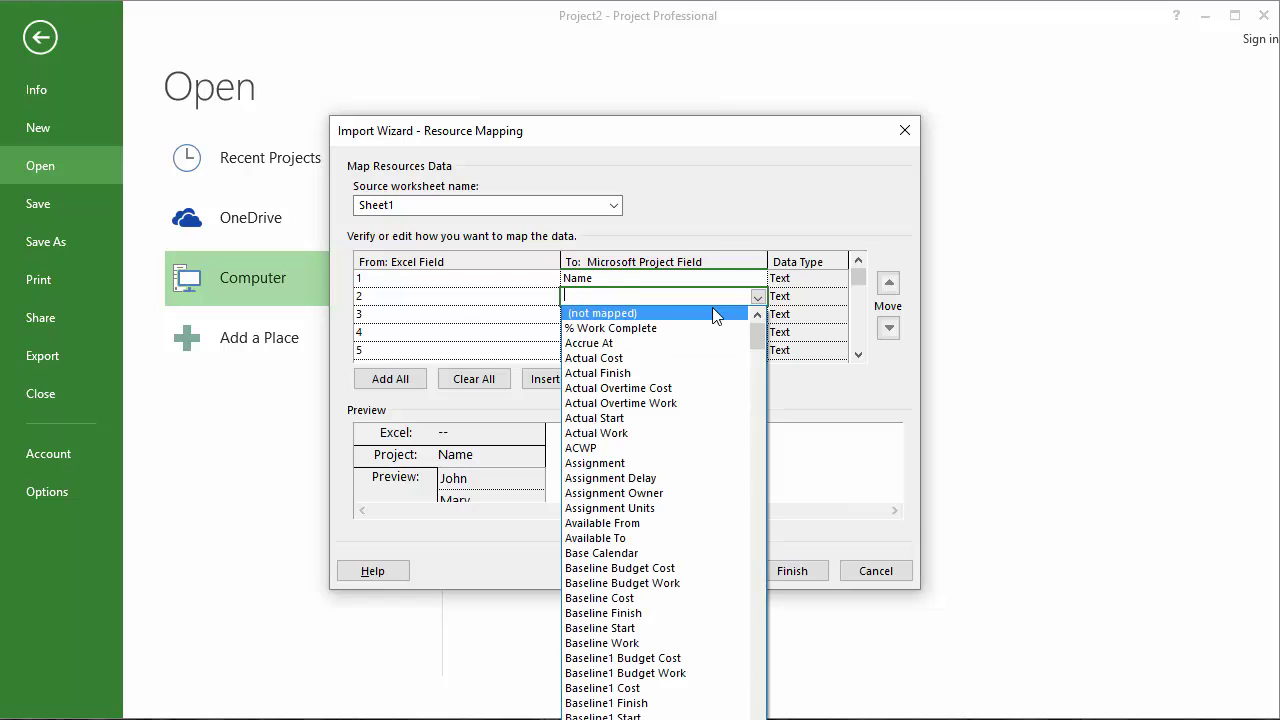
text(ty)
key(Return)
Map the remaining three columns to Max Units, Standard Rate and Overtime Rate.
click(712, 316)
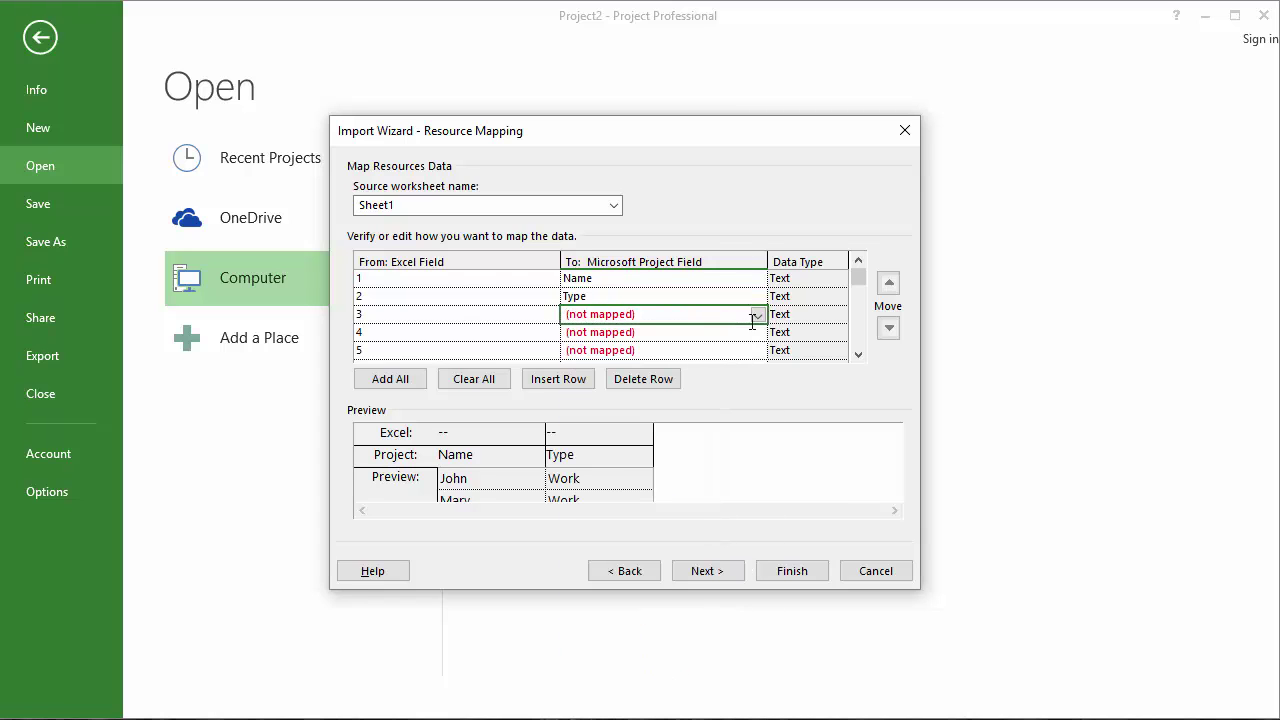
click(757, 318)
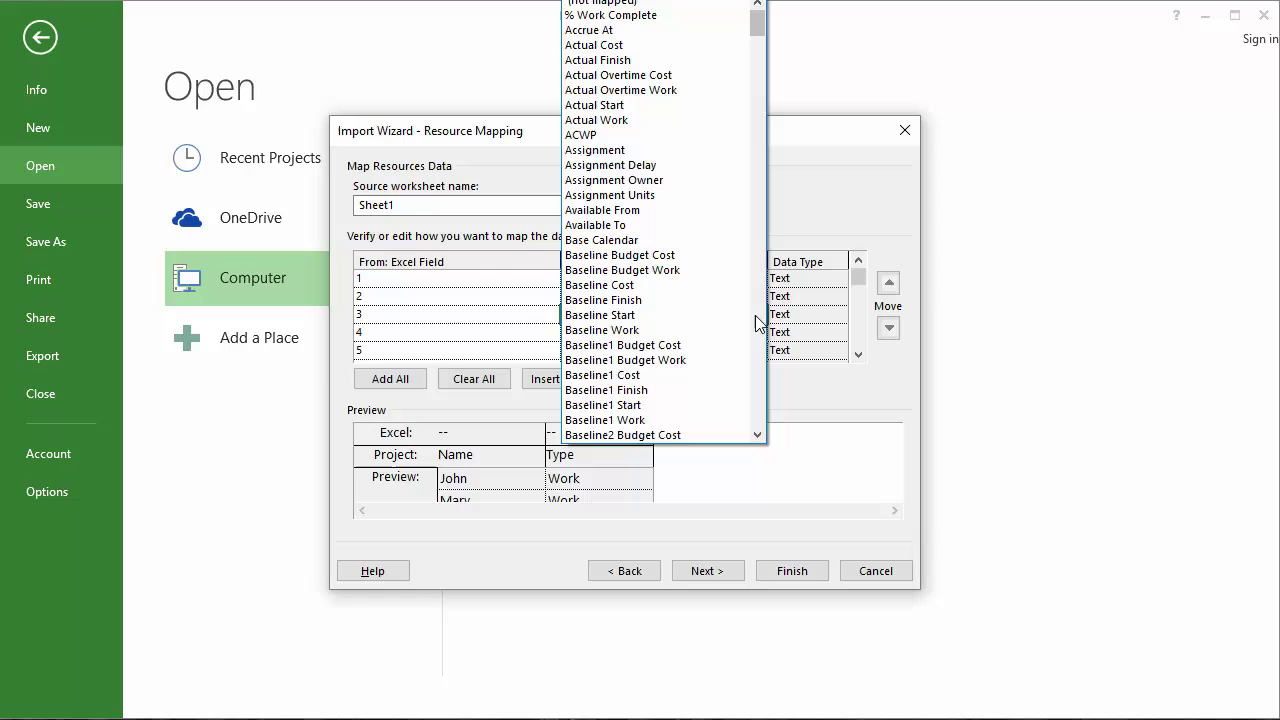
text(max)
click(633, 16)
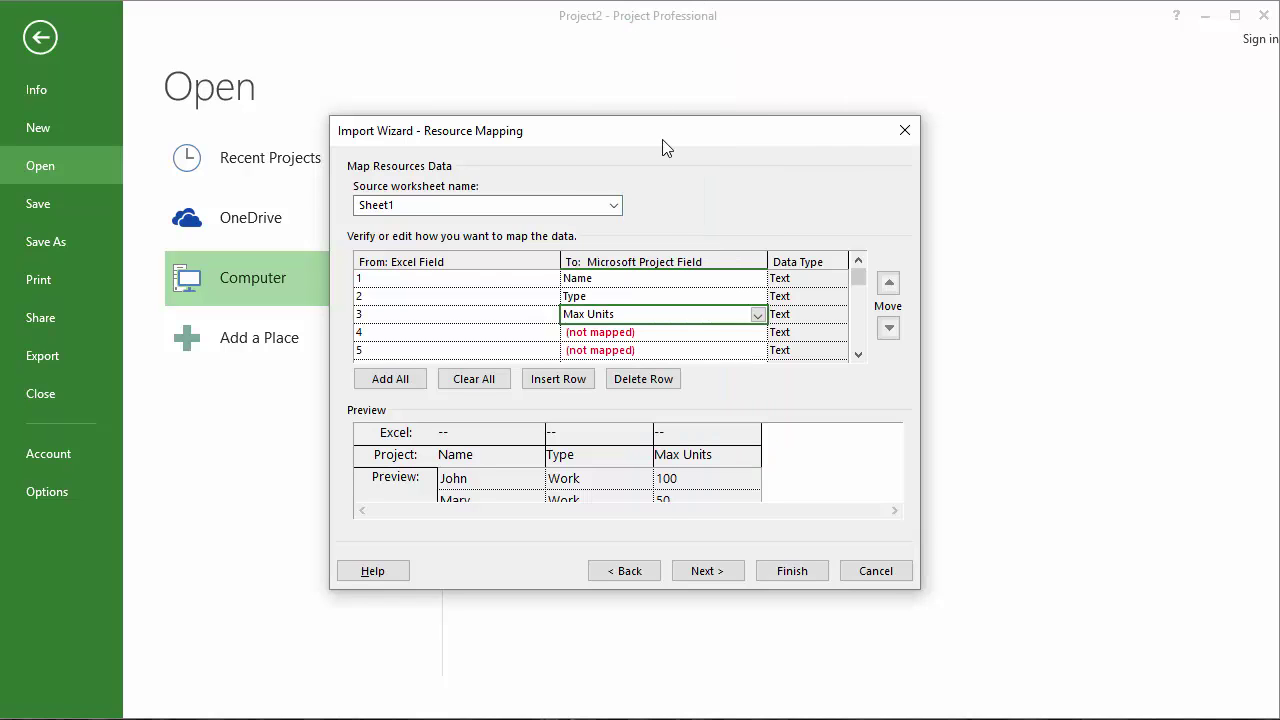
click(711, 332)
click(755, 334)
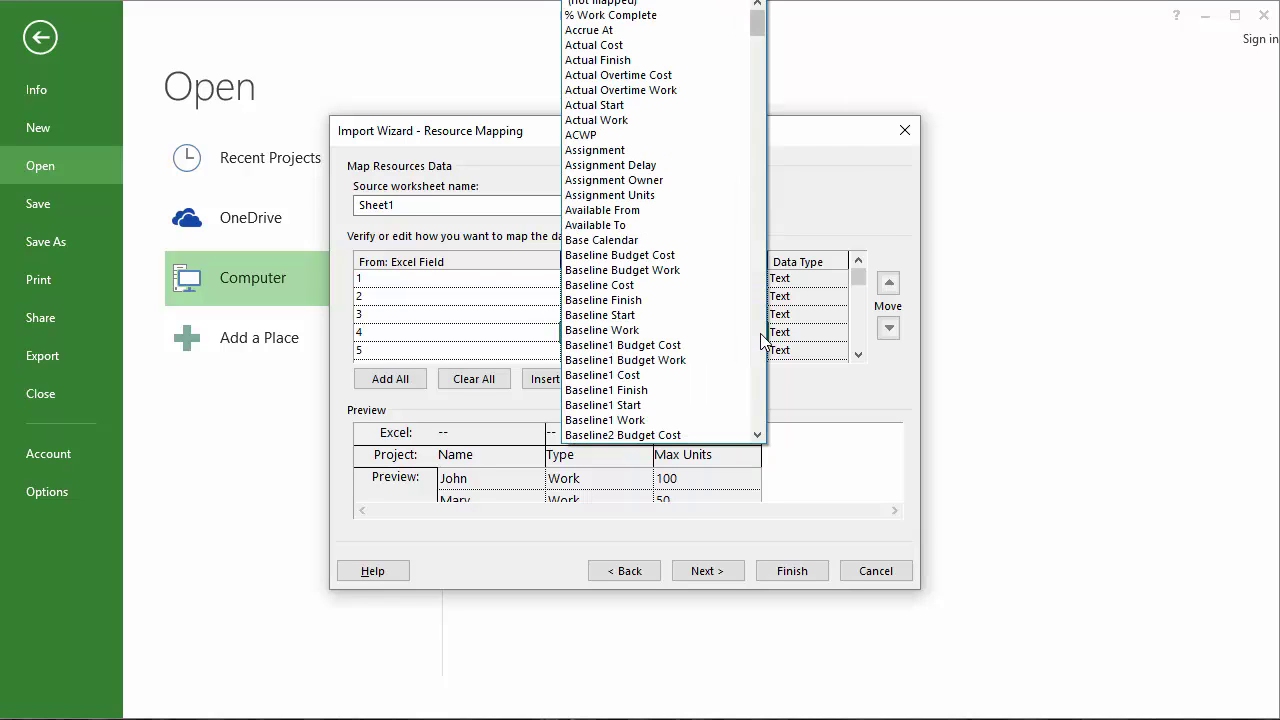
drag(757, 28, 757, 390)
click(640, 5)
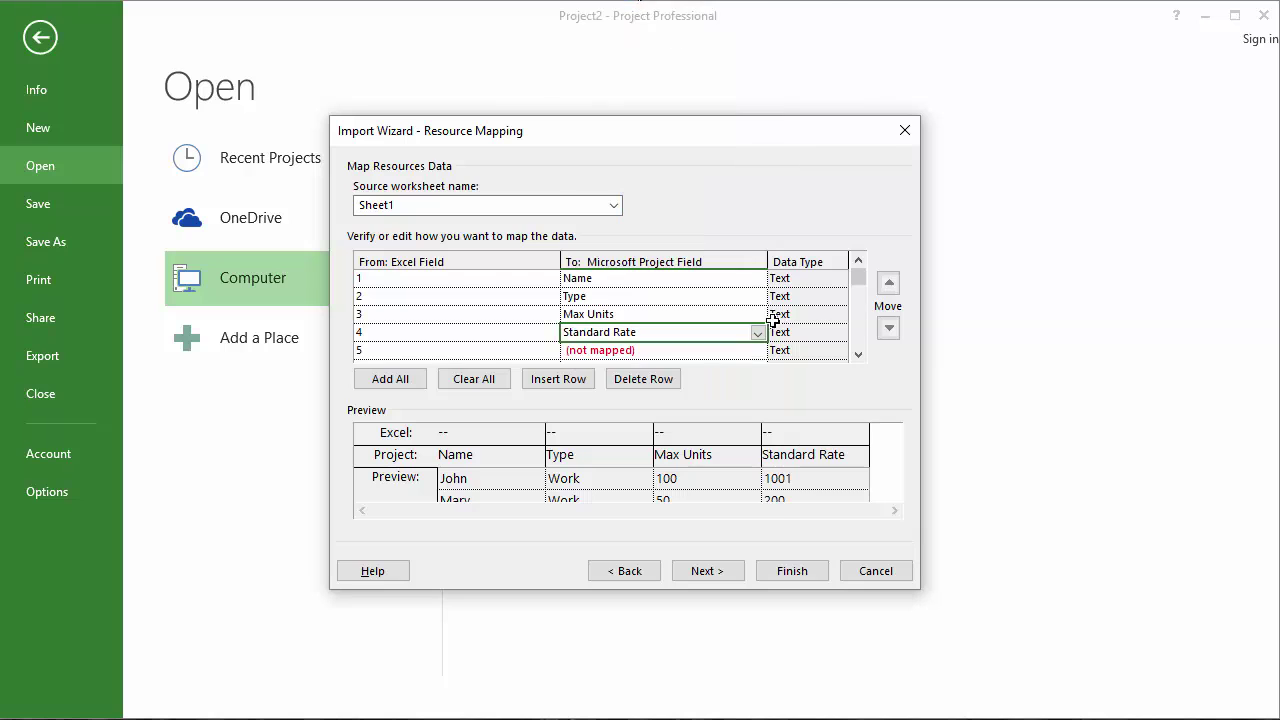
click(757, 350)
click(759, 354)
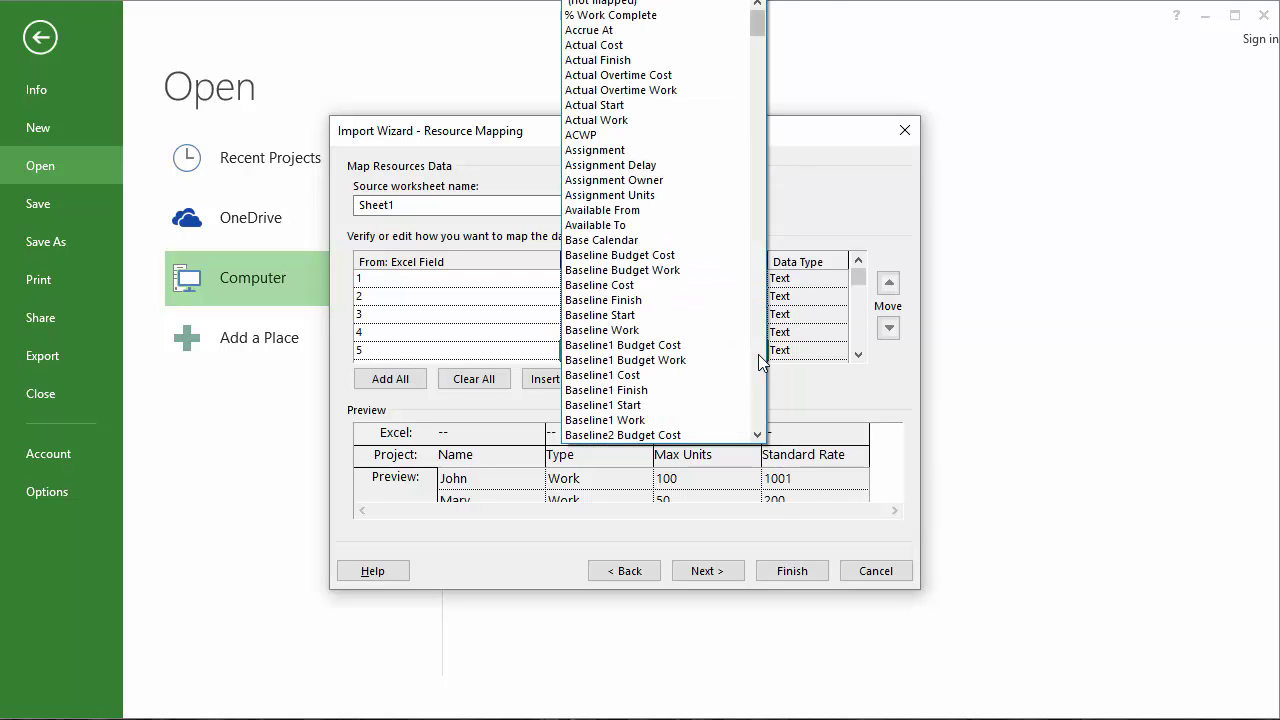
click(758, 354)
click(650, 195)
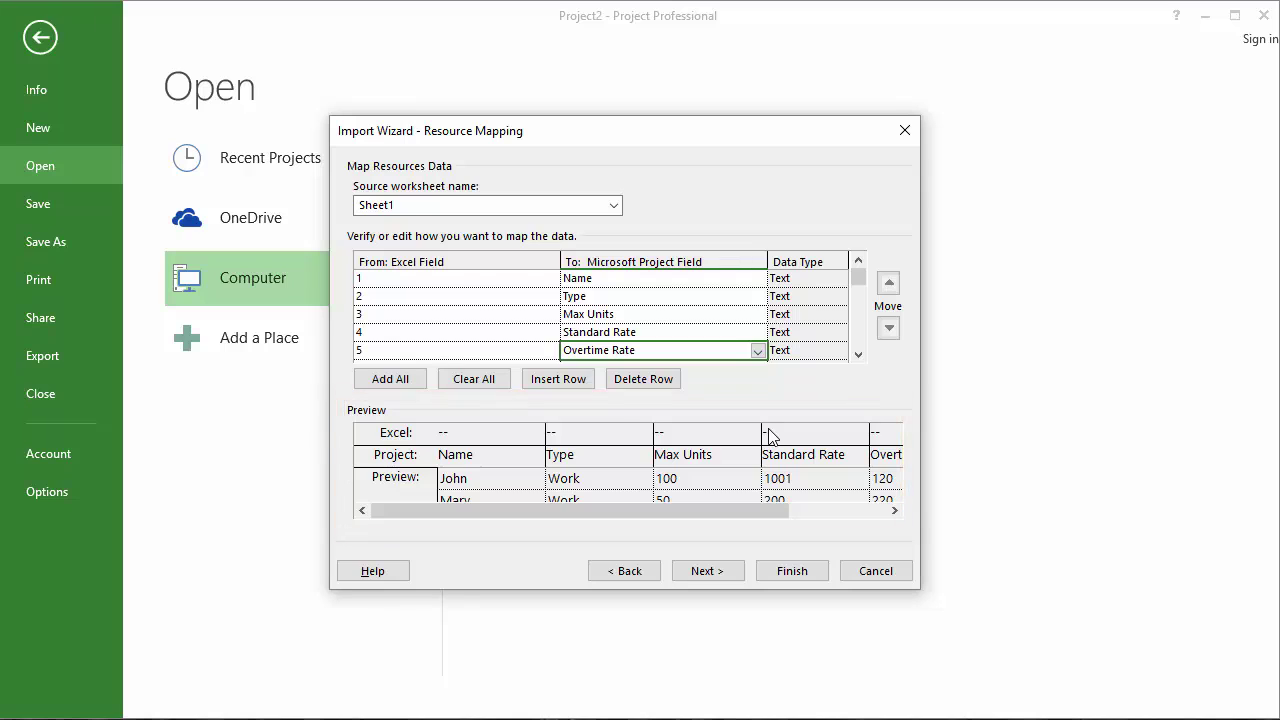
Finish the import and show John, Mary, Peter, Paul, Brick and Ticket in Resource Sheet view.
click(706, 571)
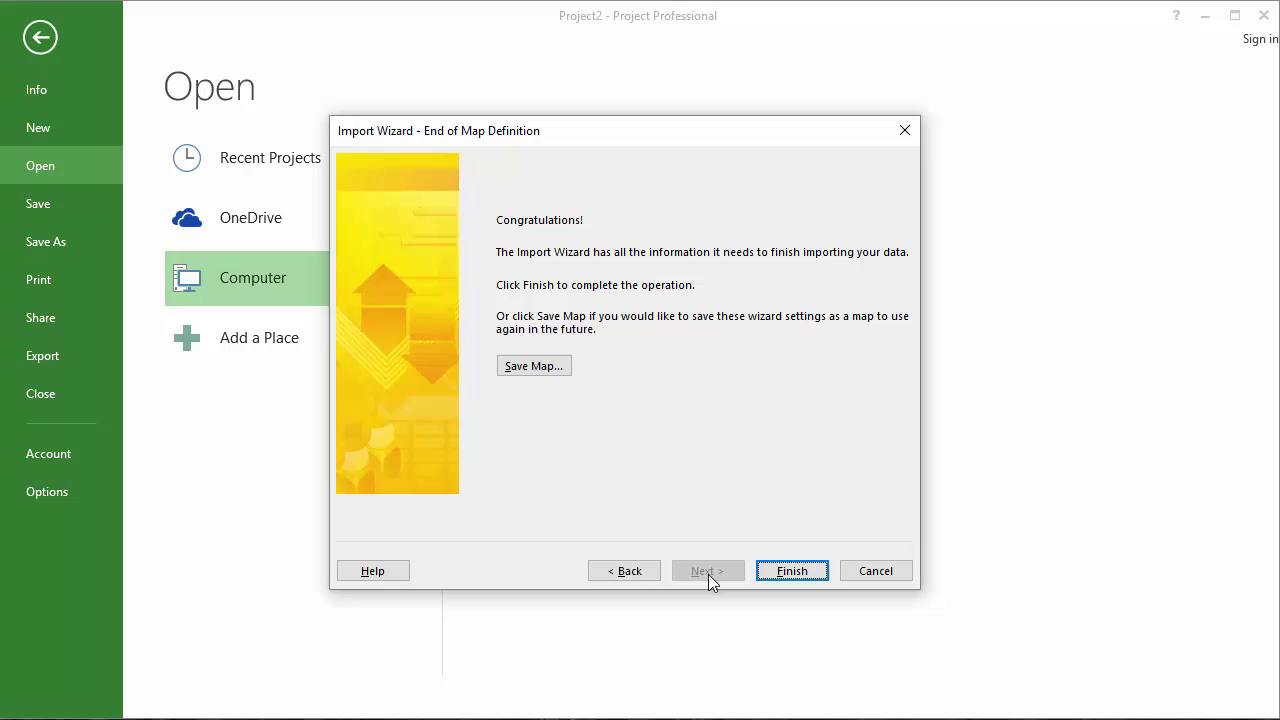
click(801, 574)
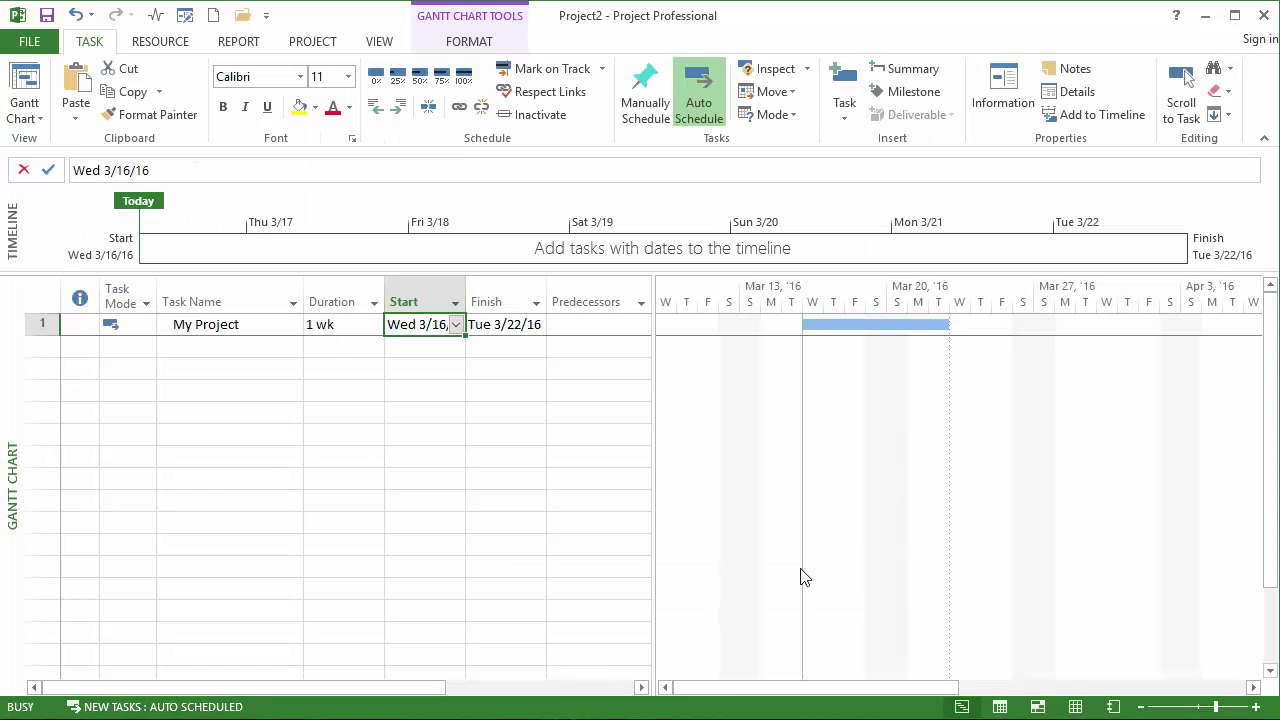
click(381, 41)
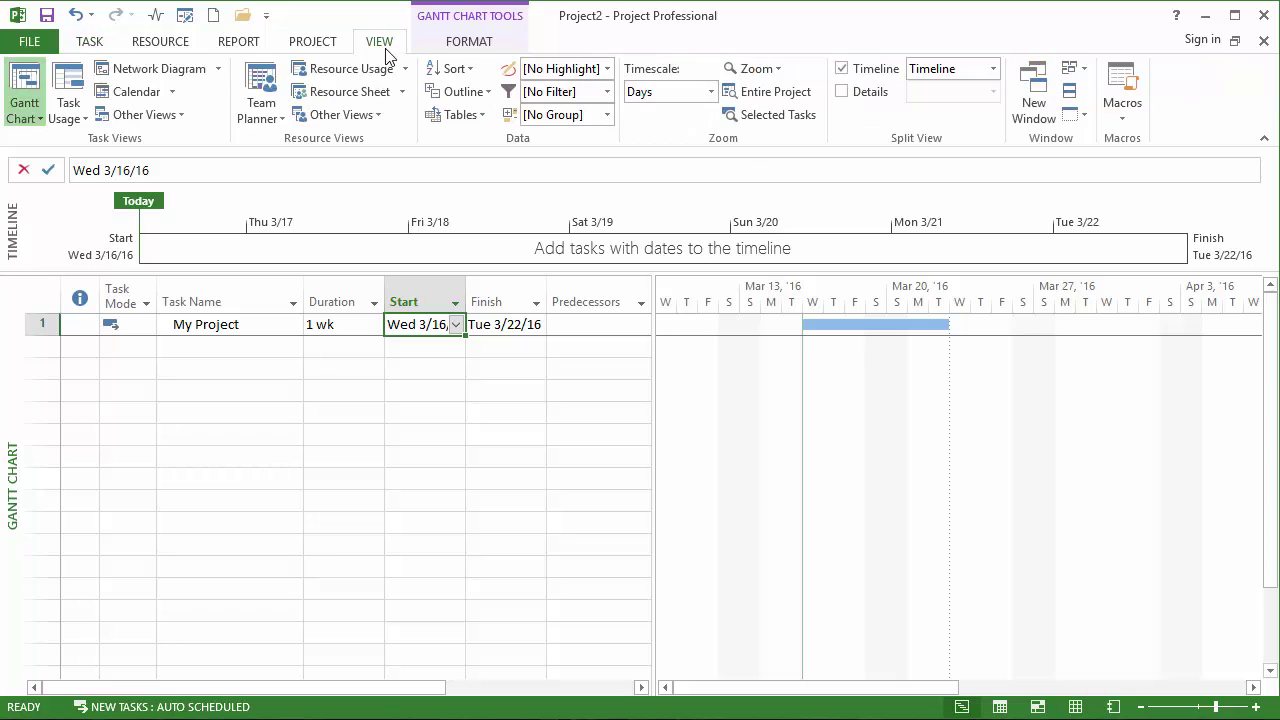
click(349, 91)
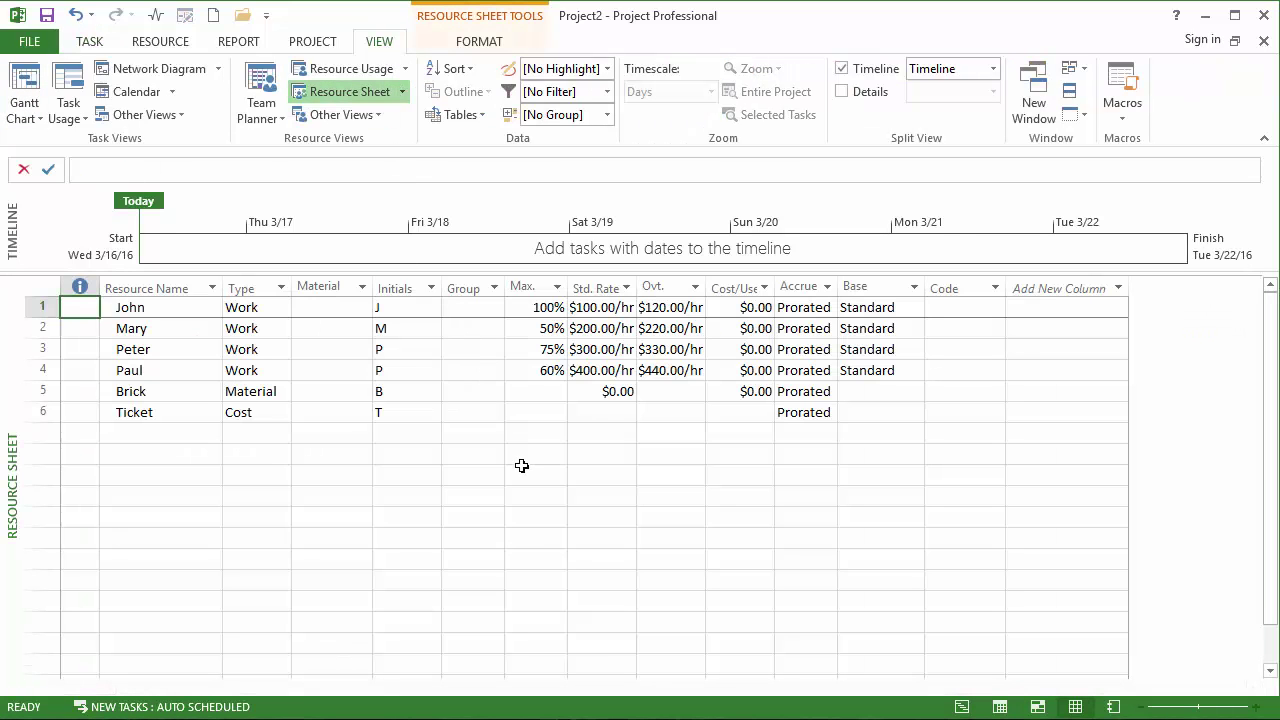